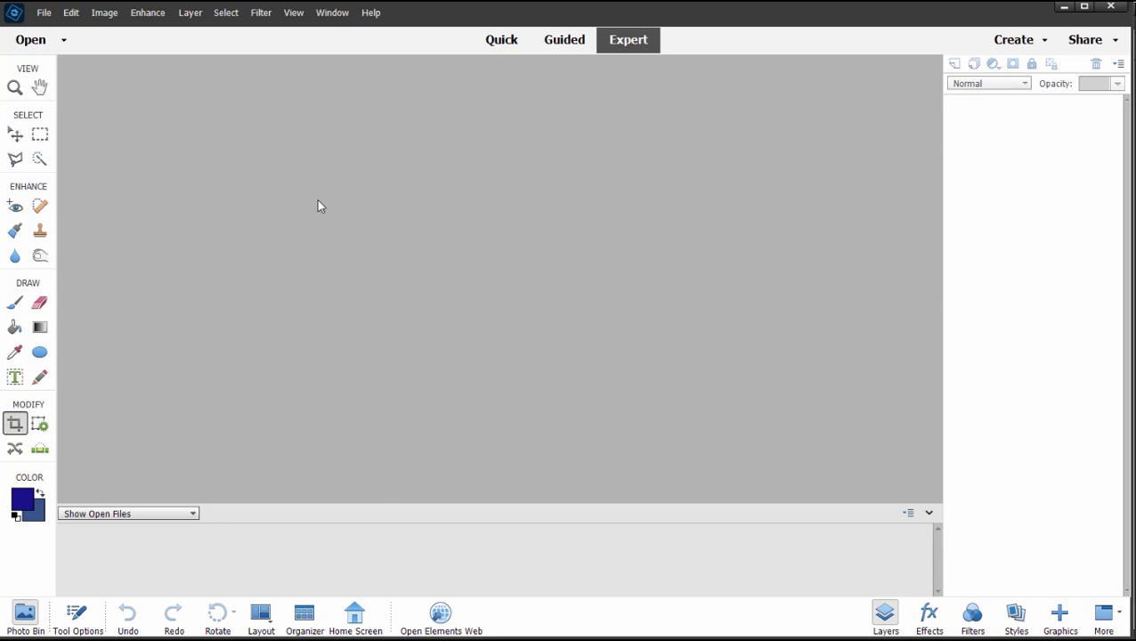
Check the scanner import options available for bringing photos into the editor
{"action": "left_click", "coordinate": [44, 13]}
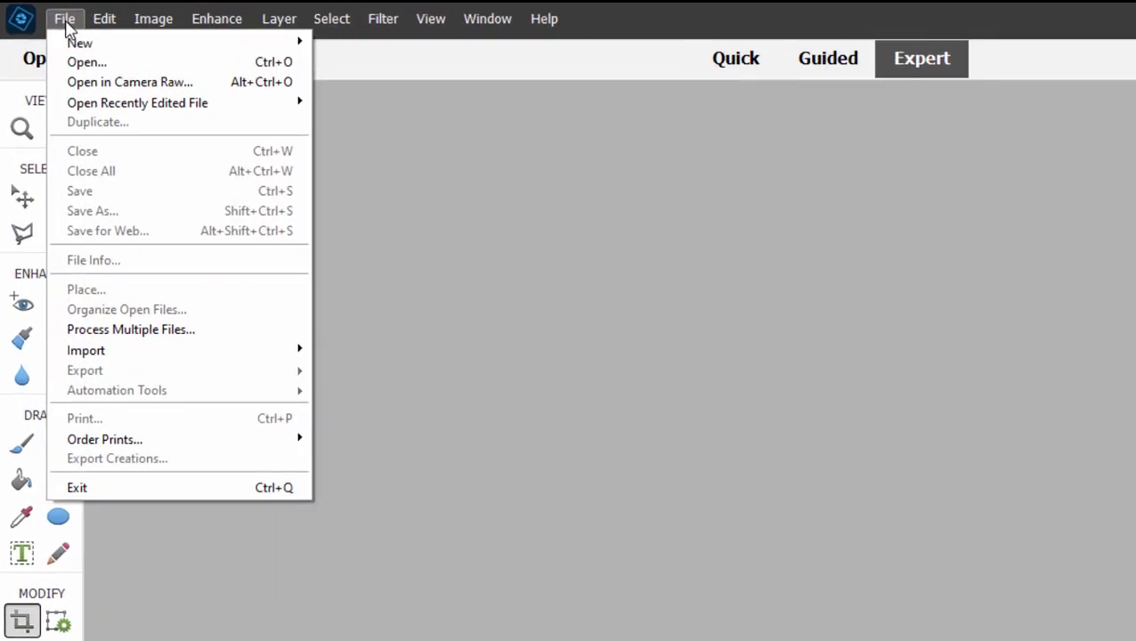
{"action": "mouse_move", "coordinate": [95, 38]}
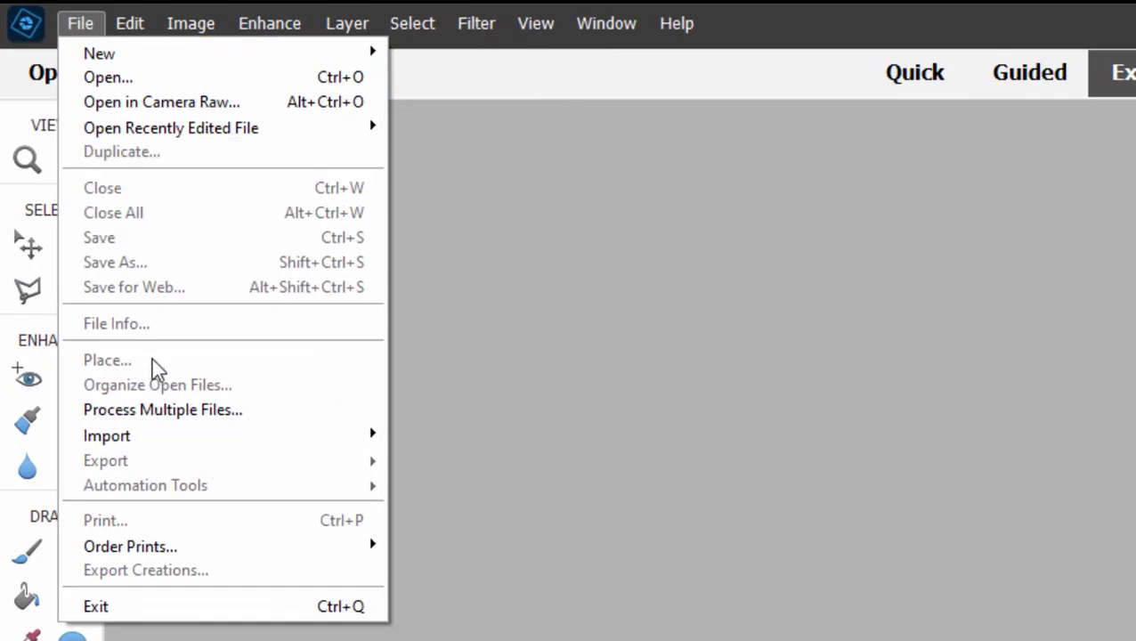
{"action": "mouse_move", "coordinate": [150, 439]}
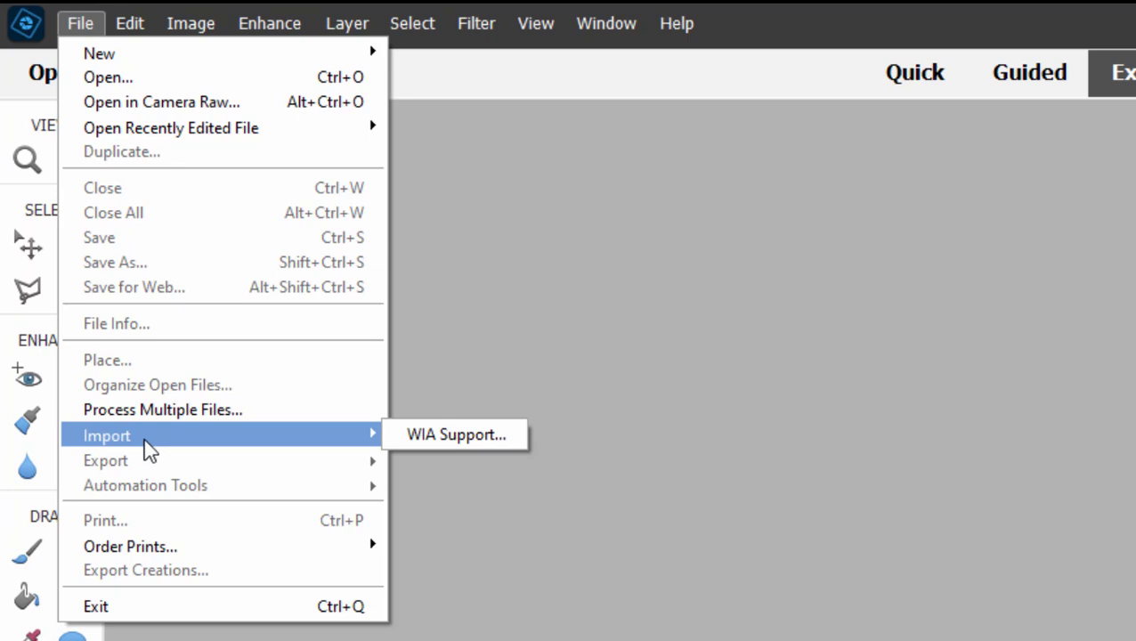
Switch to the Scan app and choose JPEG as the file type for the scan
{"action": "left_click", "coordinate": [784, 313]}
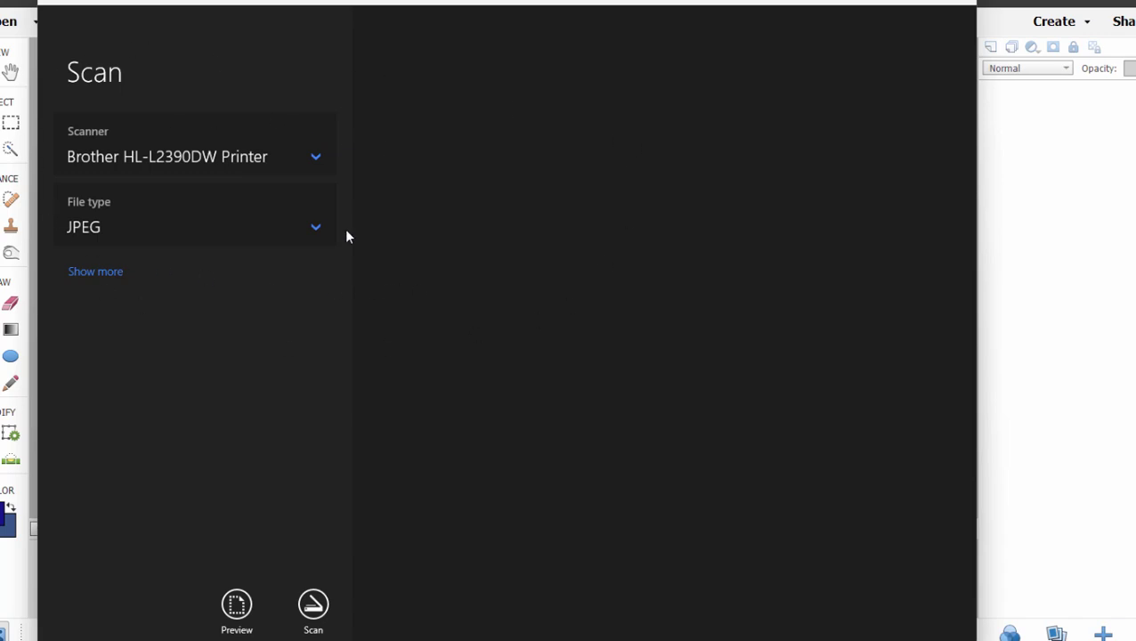
{"action": "left_click", "coordinate": [315, 229]}
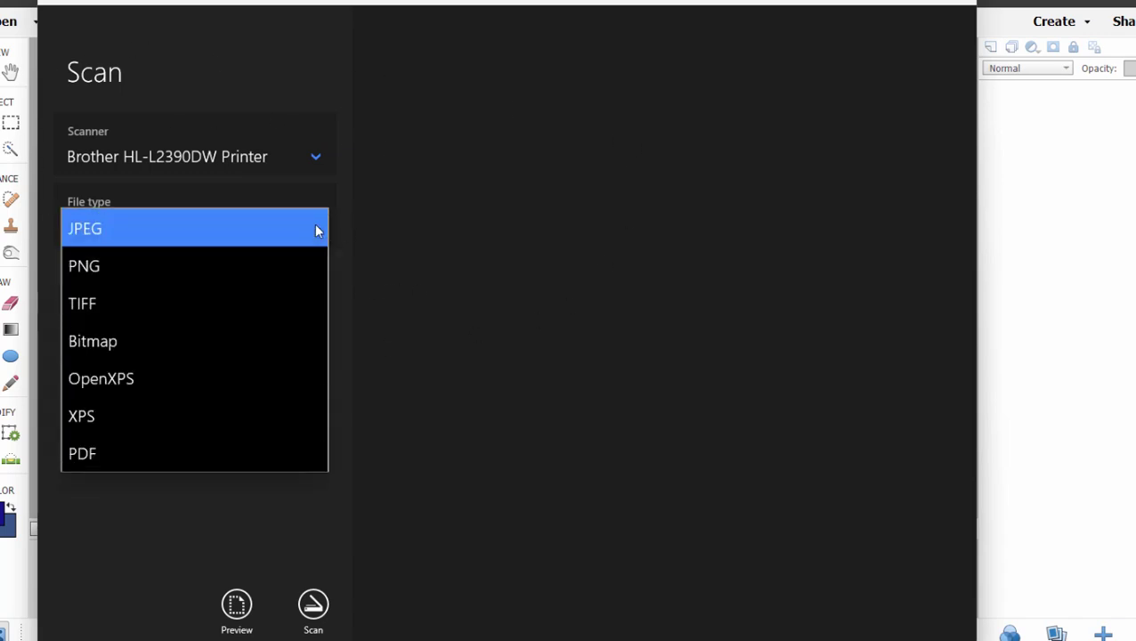
{"action": "left_click", "coordinate": [195, 234]}
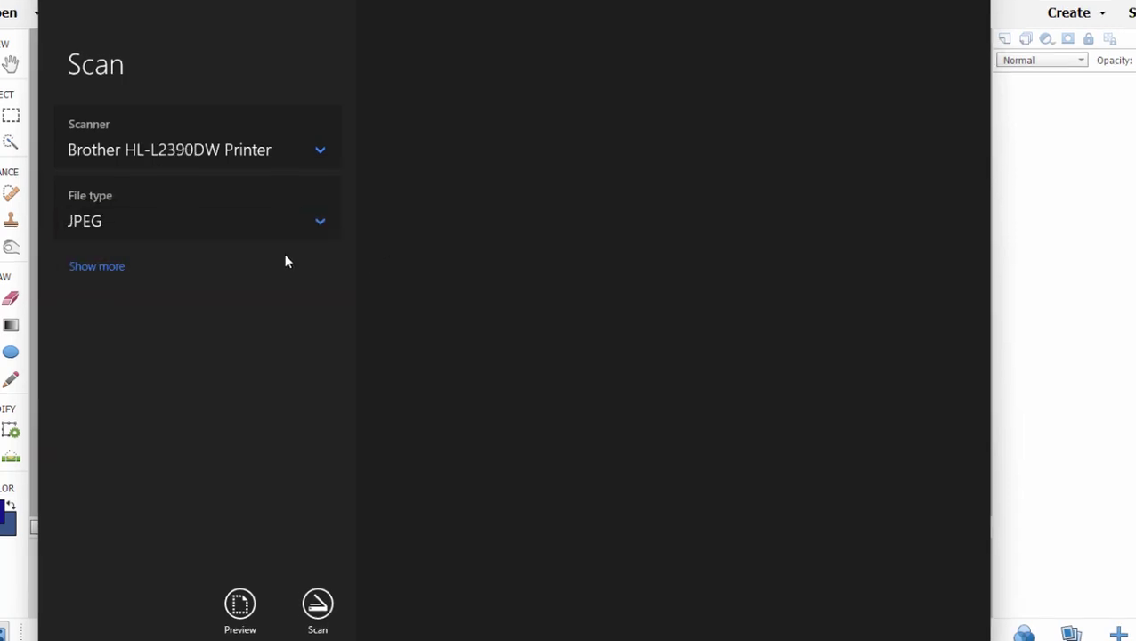
Expand the additional scan settings and set the resolution to 600 DPI and the color mode to Color
{"action": "left_click", "coordinate": [140, 188]}
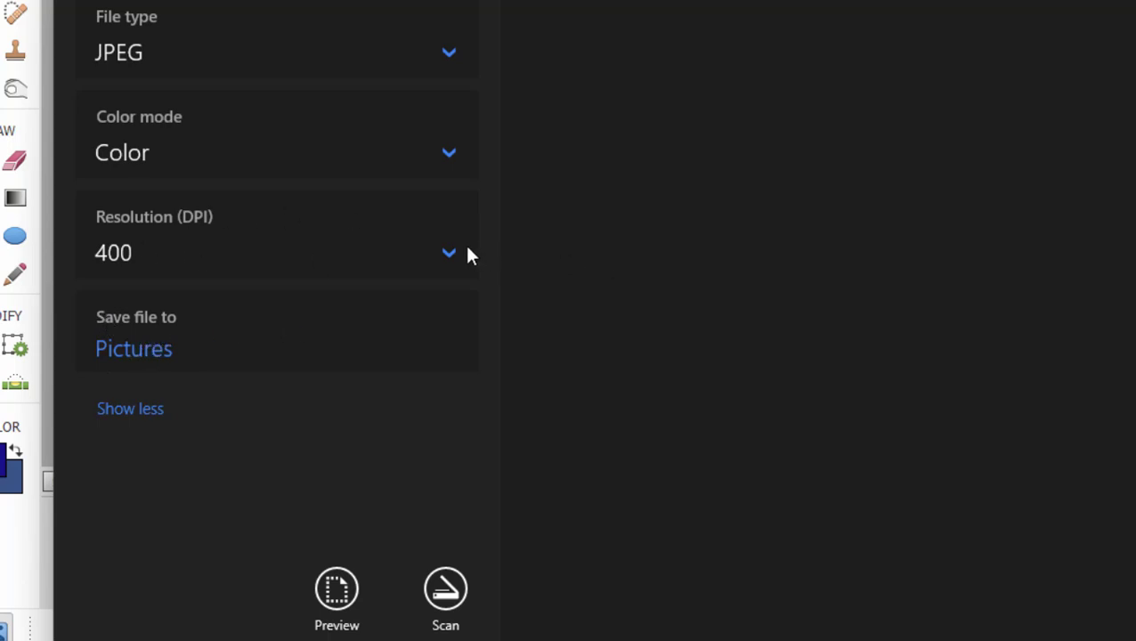
{"action": "left_click", "coordinate": [445, 255]}
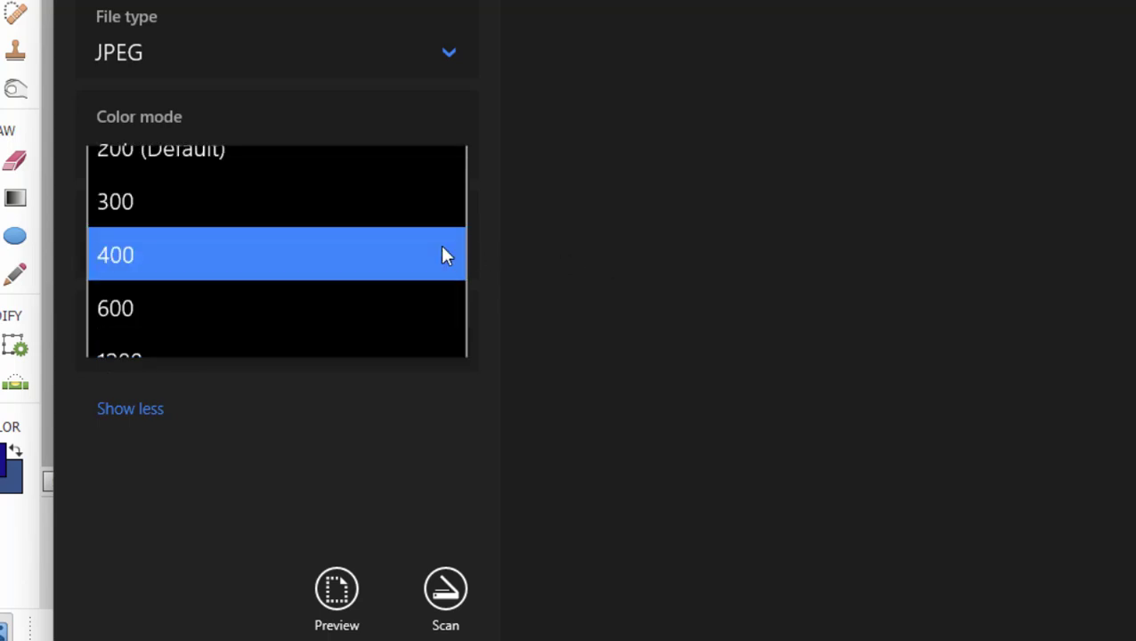
{"action": "left_click", "coordinate": [302, 309]}
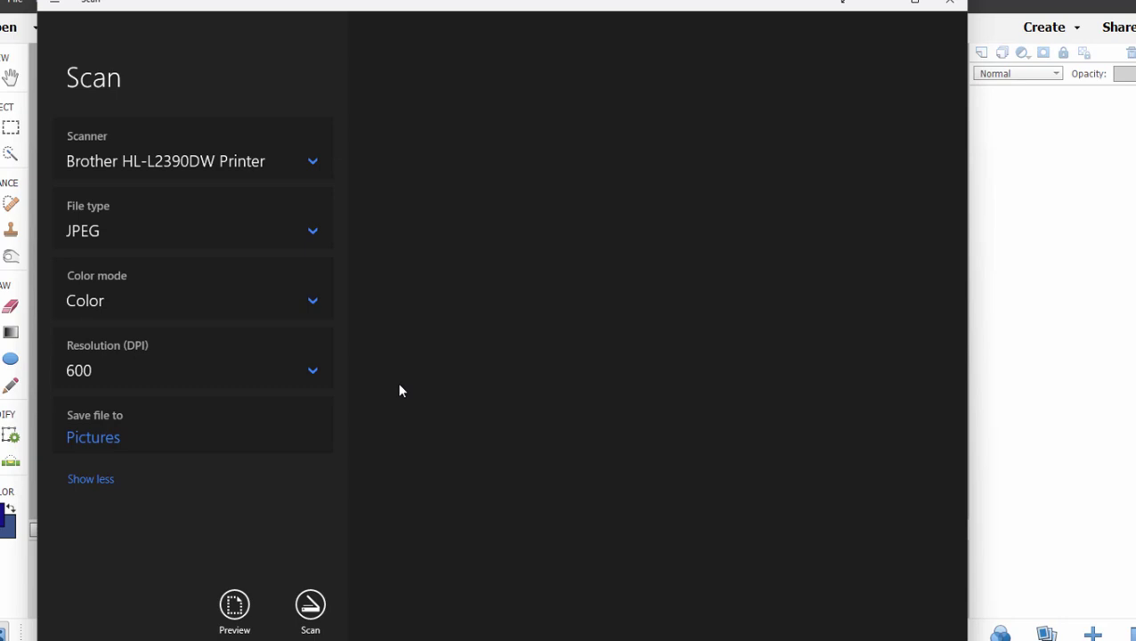
{"action": "left_click", "coordinate": [306, 304]}
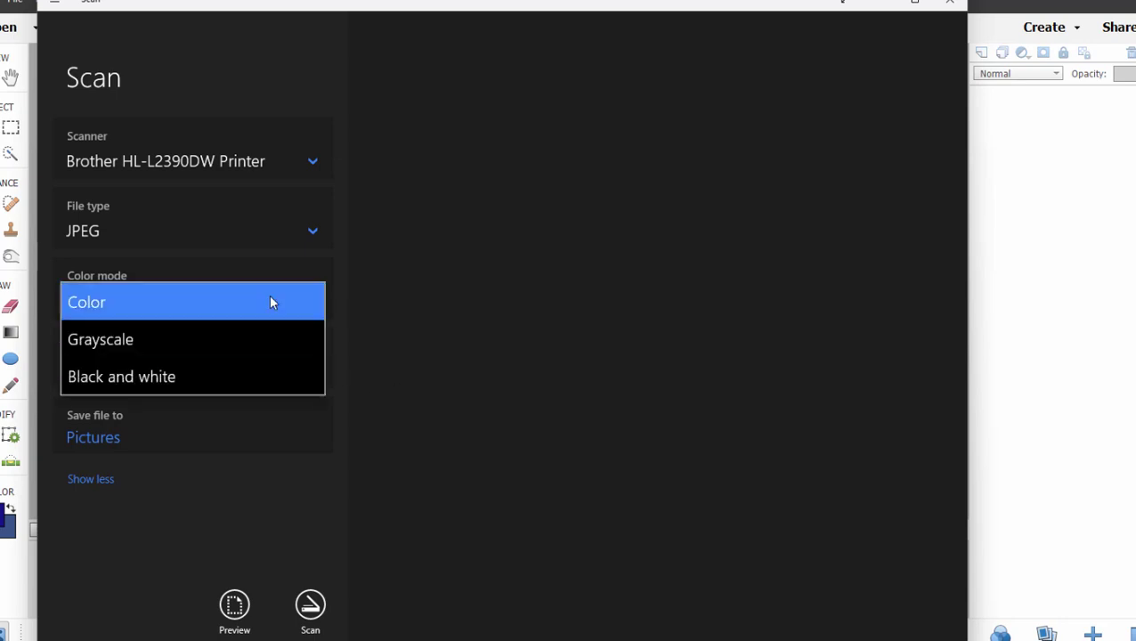
{"action": "left_click", "coordinate": [271, 301]}
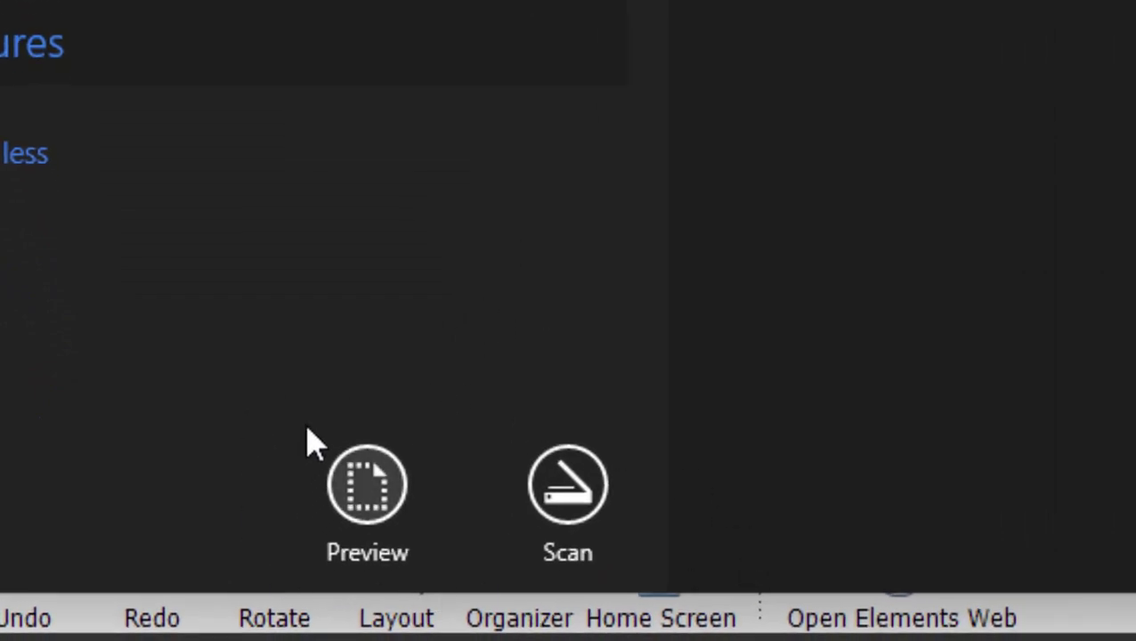
Preview the scanner bed and adjust the scan area so it encloses all three photos
{"action": "left_click", "coordinate": [374, 500]}
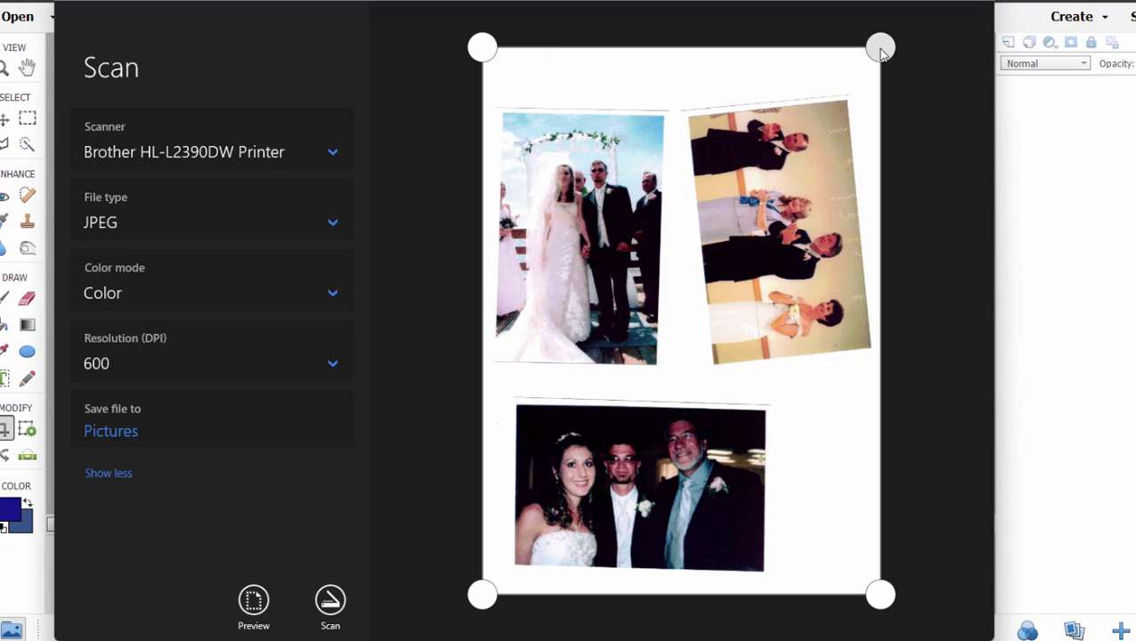
{"action": "left_click_drag", "start_coordinate": [881, 48], "coordinate": [769, 421]}
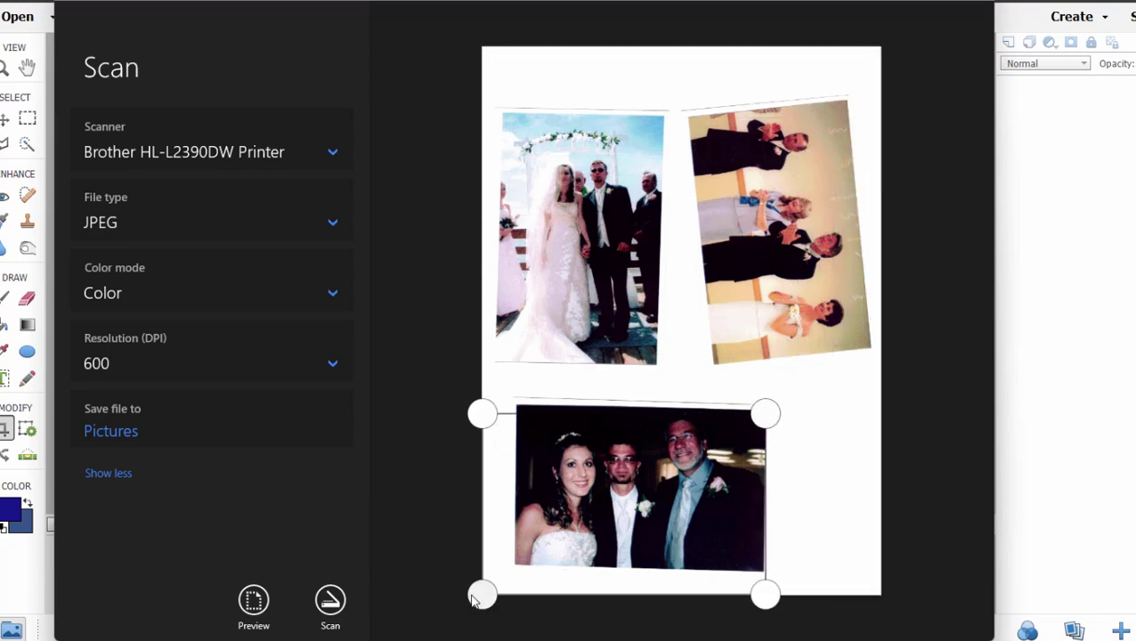
{"action": "left_click_drag", "start_coordinate": [472, 602], "coordinate": [518, 556]}
{"action": "left_click_drag", "start_coordinate": [766, 415], "coordinate": [937, 3]}
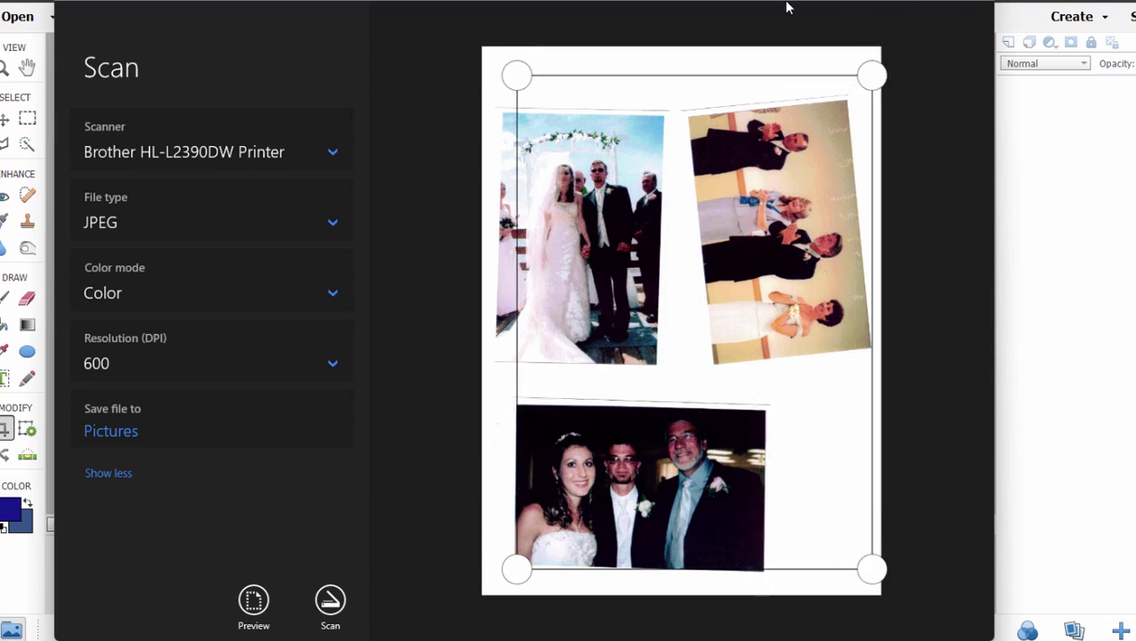
{"action": "left_click_drag", "start_coordinate": [874, 571], "coordinate": [875, 588]}
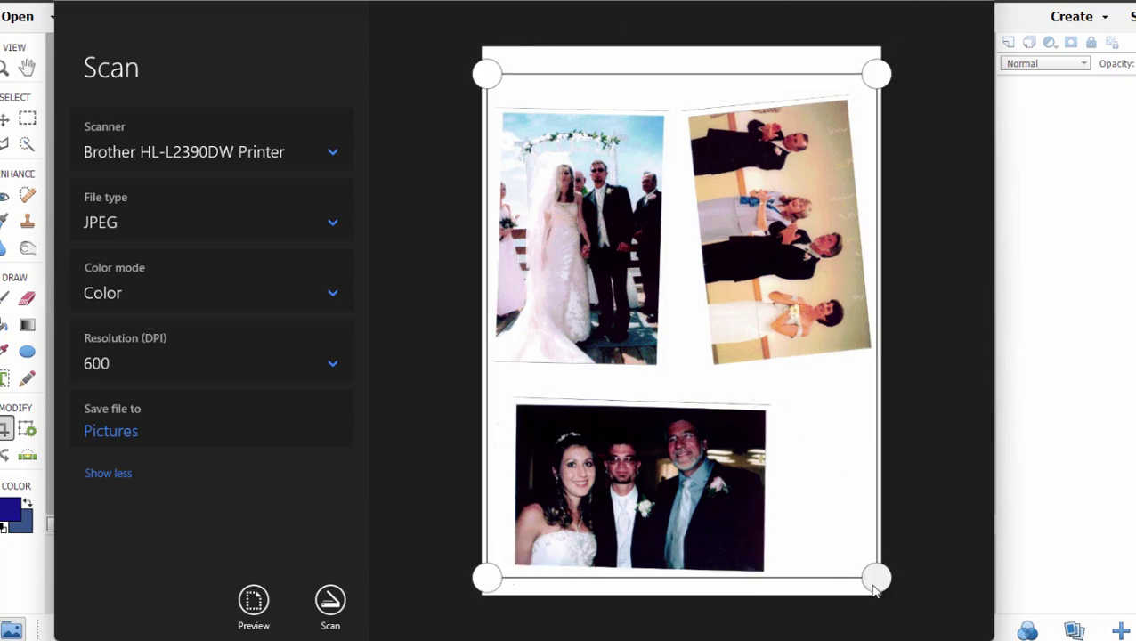
Scan the framed area, check the saved picture in the viewer, and close both the viewer and the Scan app
{"action": "left_click", "coordinate": [330, 604]}
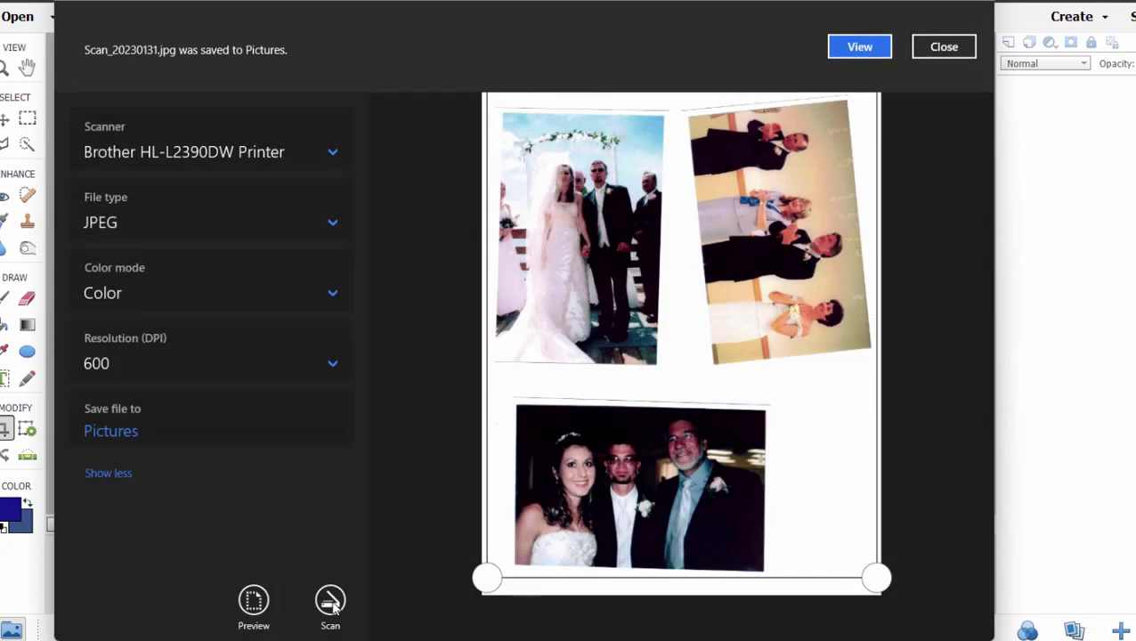
{"action": "left_click", "coordinate": [859, 51]}
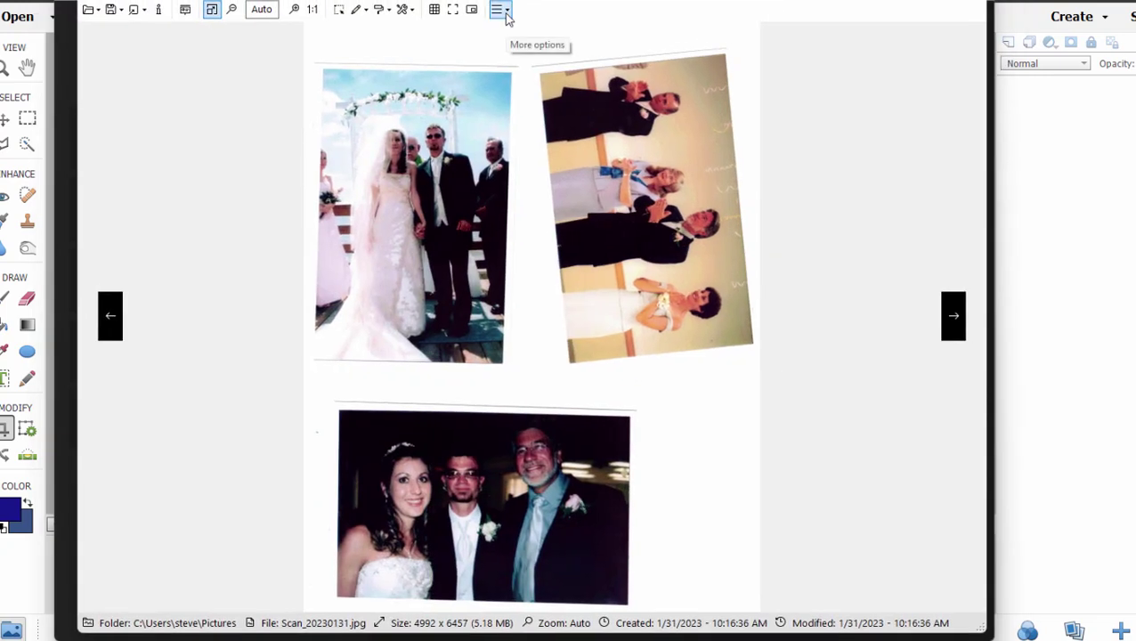
{"action": "left_click", "coordinate": [973, 0]}
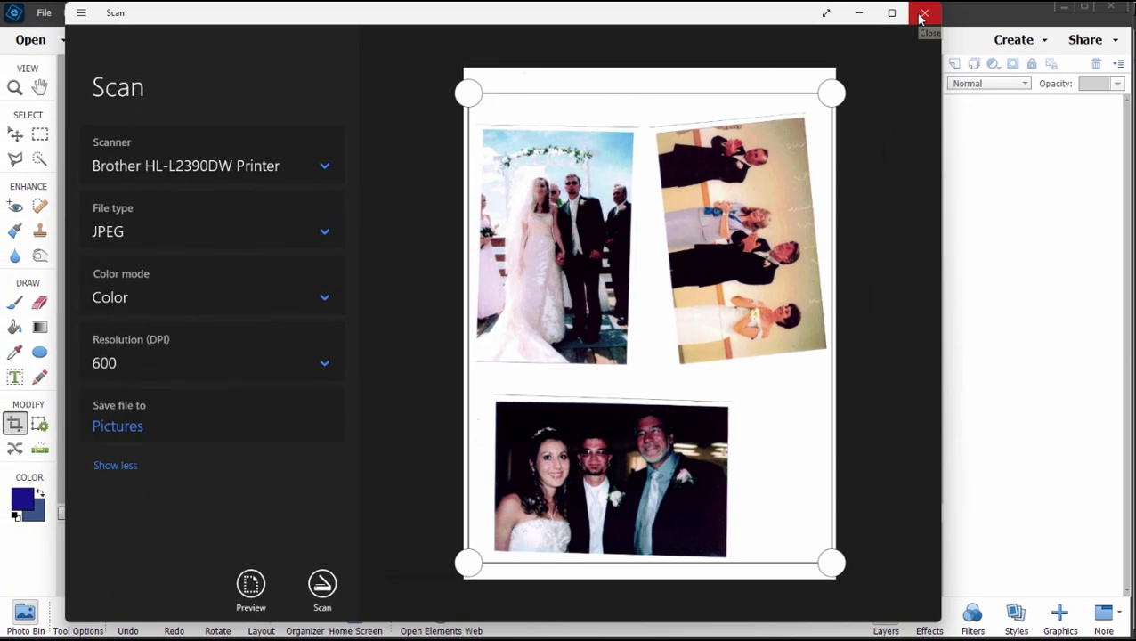
{"action": "left_click", "coordinate": [923, 14]}
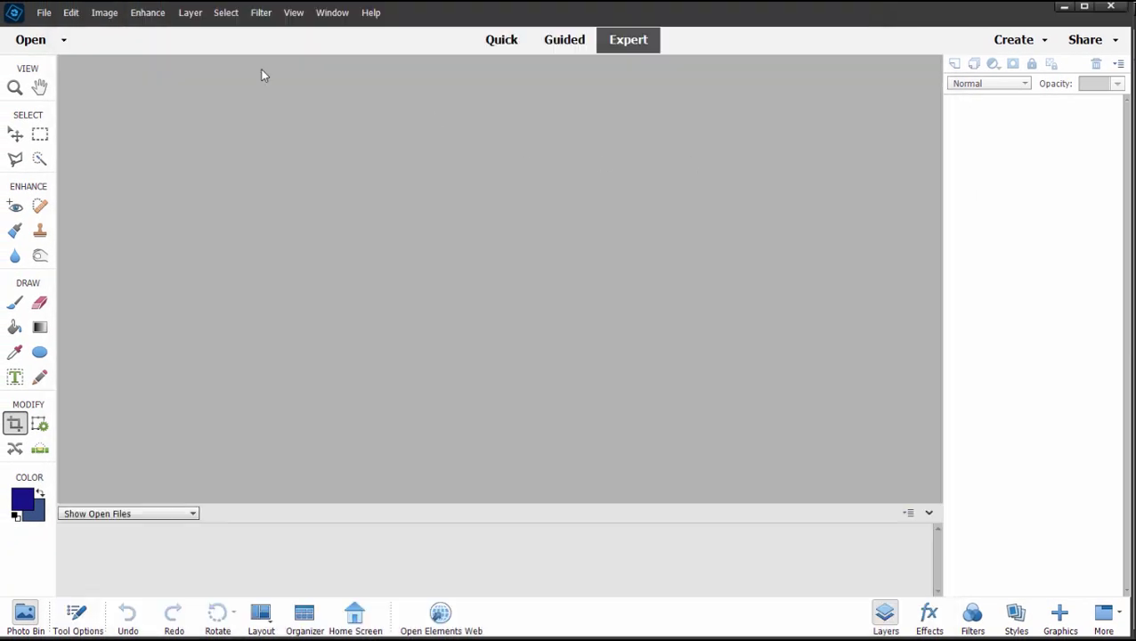
Open Scan_20230131.jpg from the Pictures folder in Photoshop Elements
{"action": "left_click", "coordinate": [39, 15]}
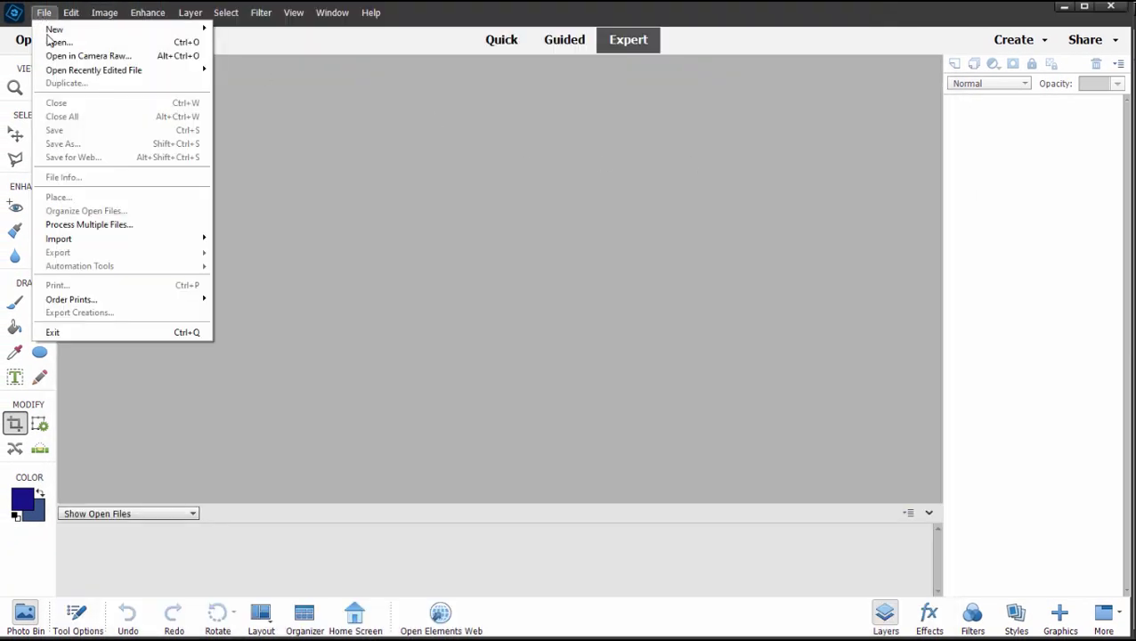
{"action": "left_click", "coordinate": [53, 42]}
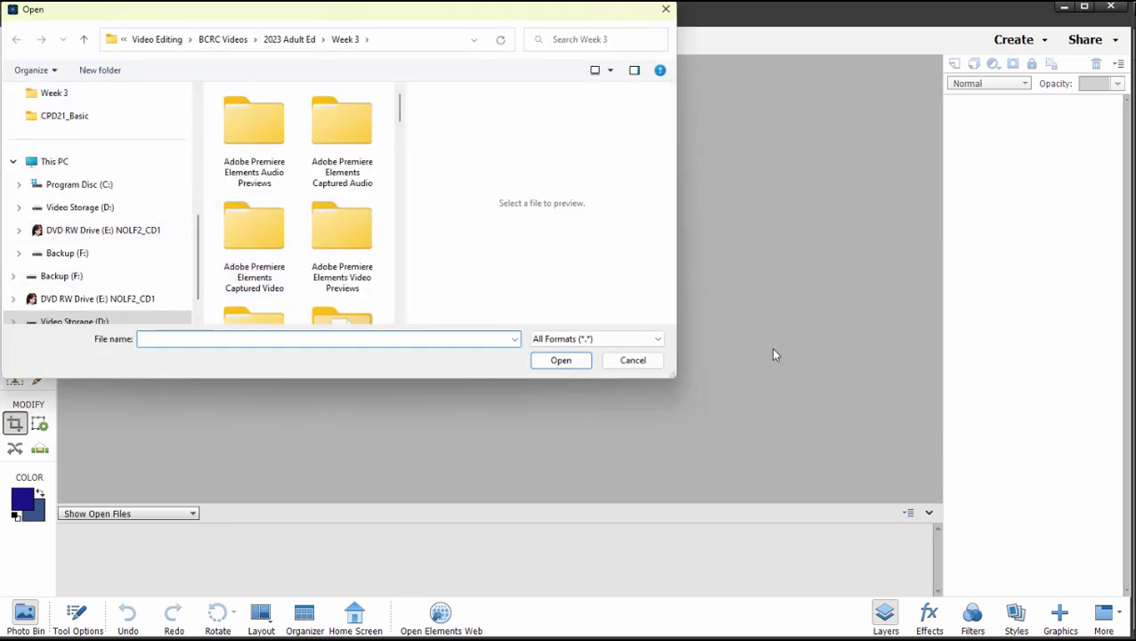
{"action": "left_click_drag", "start_coordinate": [675, 376], "coordinate": [718, 435]}
{"action": "scroll", "coordinate": [116, 252], "scroll_direction": "up", "scroll_amount": 3}
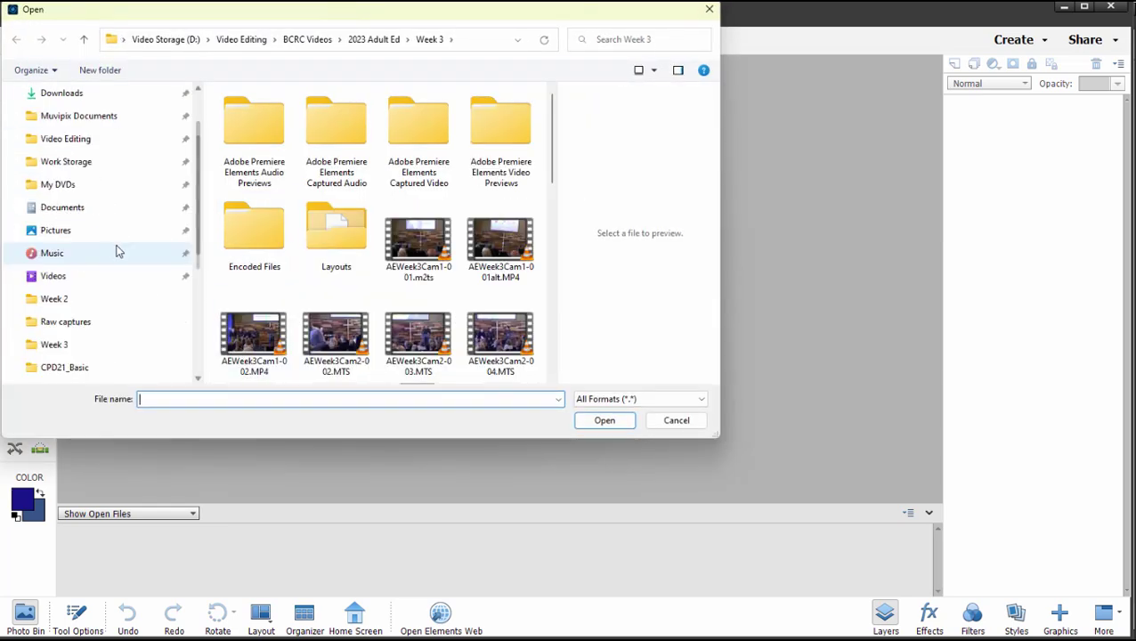
{"action": "left_click", "coordinate": [75, 231]}
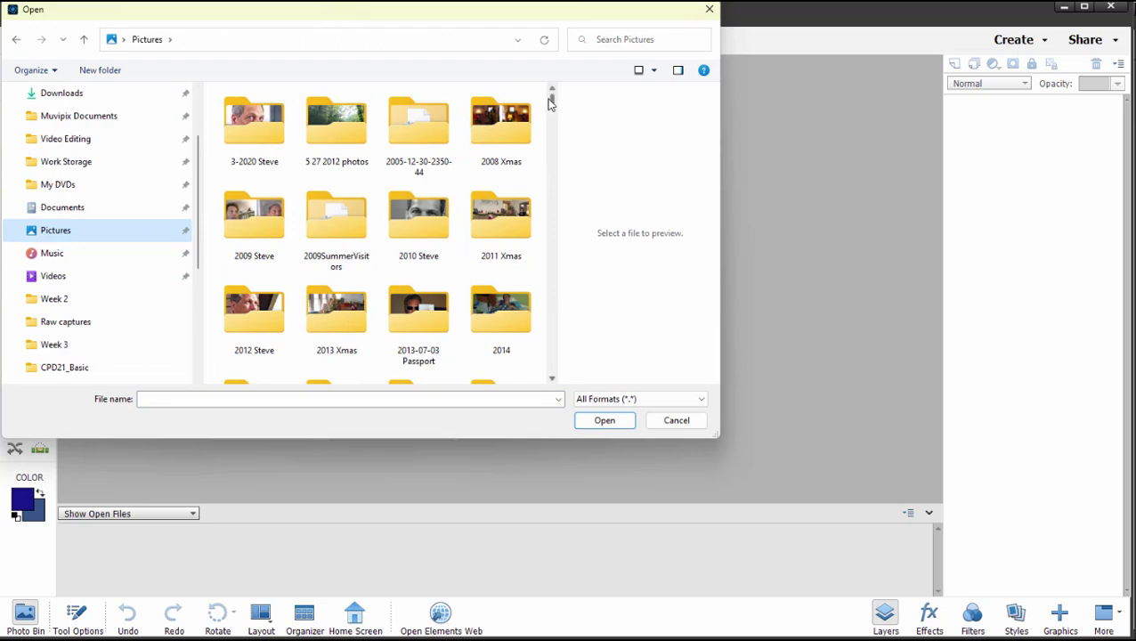
{"action": "left_click_drag", "start_coordinate": [550, 103], "coordinate": [547, 311]}
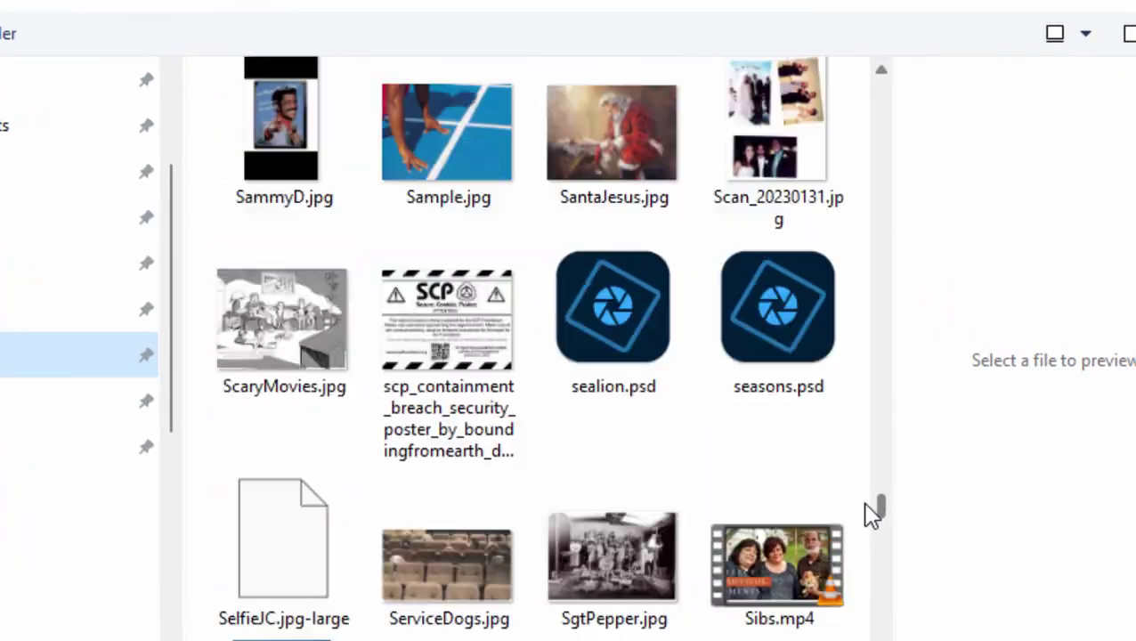
{"action": "scroll", "coordinate": [784, 356], "scroll_direction": "up", "scroll_amount": 2}
{"action": "left_click", "coordinate": [828, 414]}
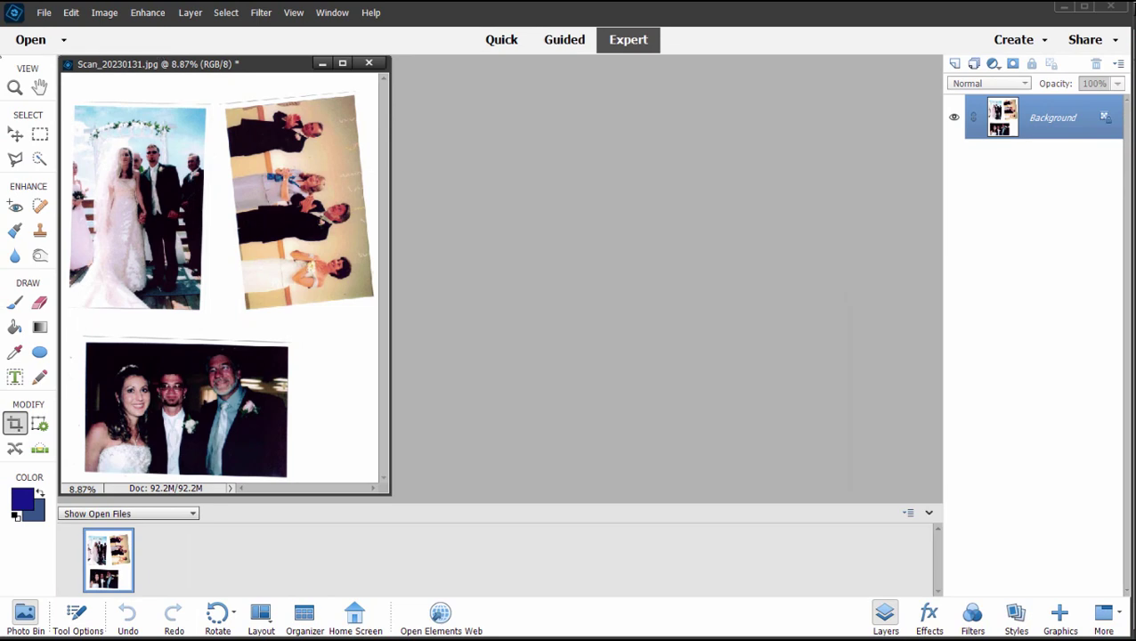
Examine the scanned photos up close and return to a view of the whole page
{"action": "key", "text": "ctrl+equal"}
{"action": "key", "text": "ctrl+equal"}
{"action": "key", "text": "ctrl+equal"}
{"action": "key", "text": "ctrl+equal"}
{"action": "key", "text": "ctrl+minus"}
{"action": "key", "text": "ctrl+minus"}
{"action": "key", "text": "ctrl+minus"}
{"action": "key", "text": "ctrl+minus"}
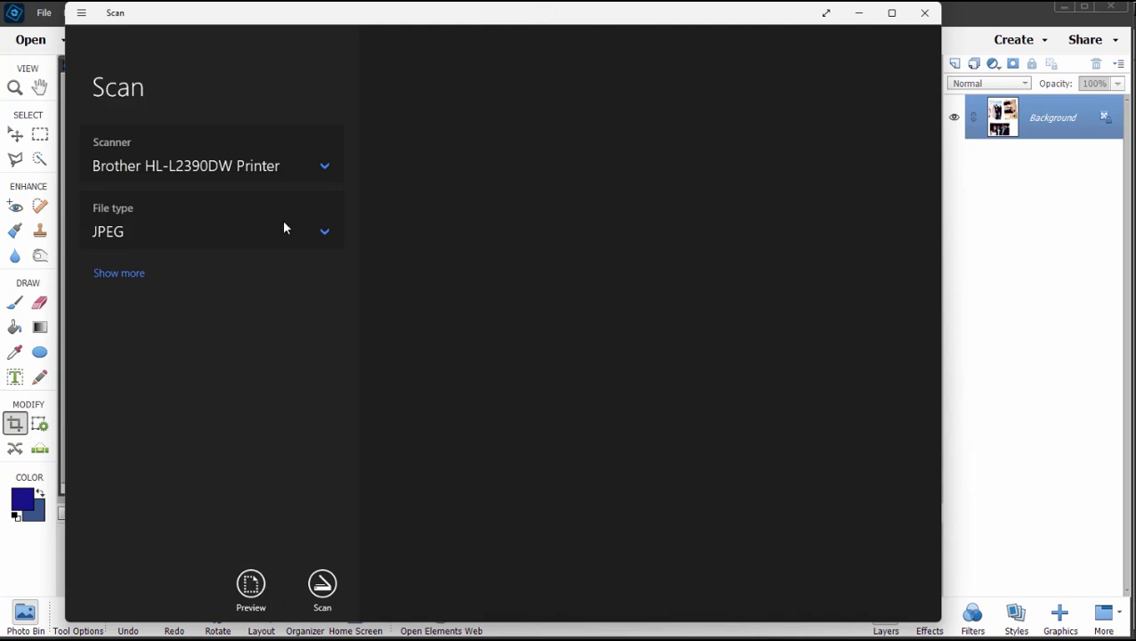
In the Scan app, preview the page again and scan only the outdoor wedding couple photo as a separate file
{"action": "left_click", "coordinate": [248, 583]}
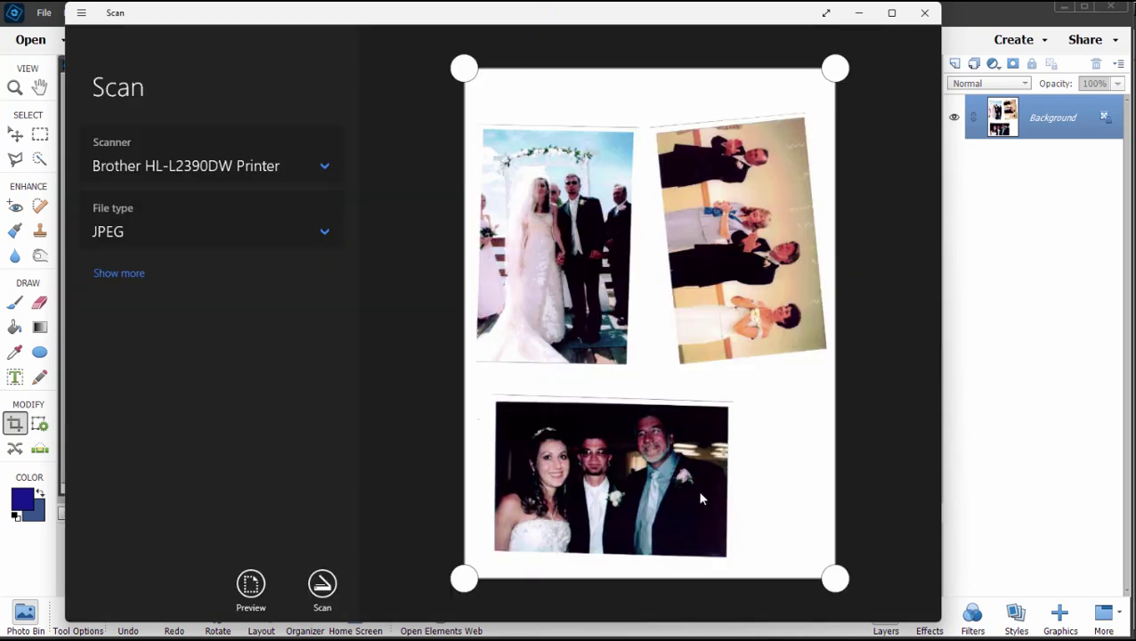
{"action": "left_click_drag", "start_coordinate": [835, 578], "coordinate": [631, 366]}
{"action": "left_click_drag", "start_coordinate": [464, 68], "coordinate": [478, 130]}
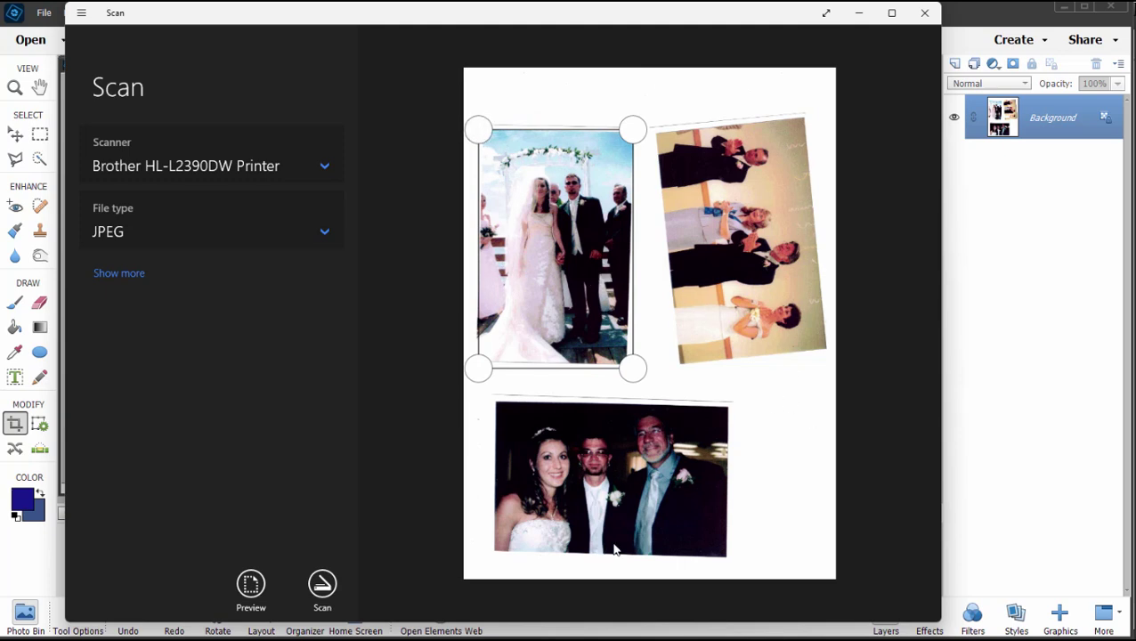
{"action": "left_click", "coordinate": [319, 586]}
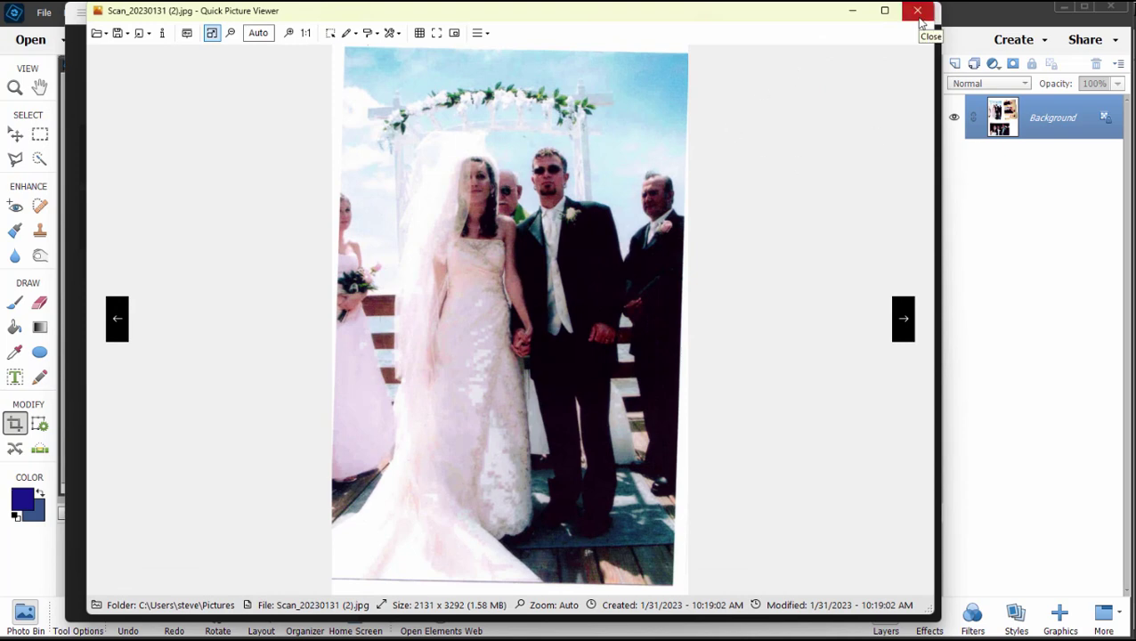
{"action": "left_click", "coordinate": [919, 12]}
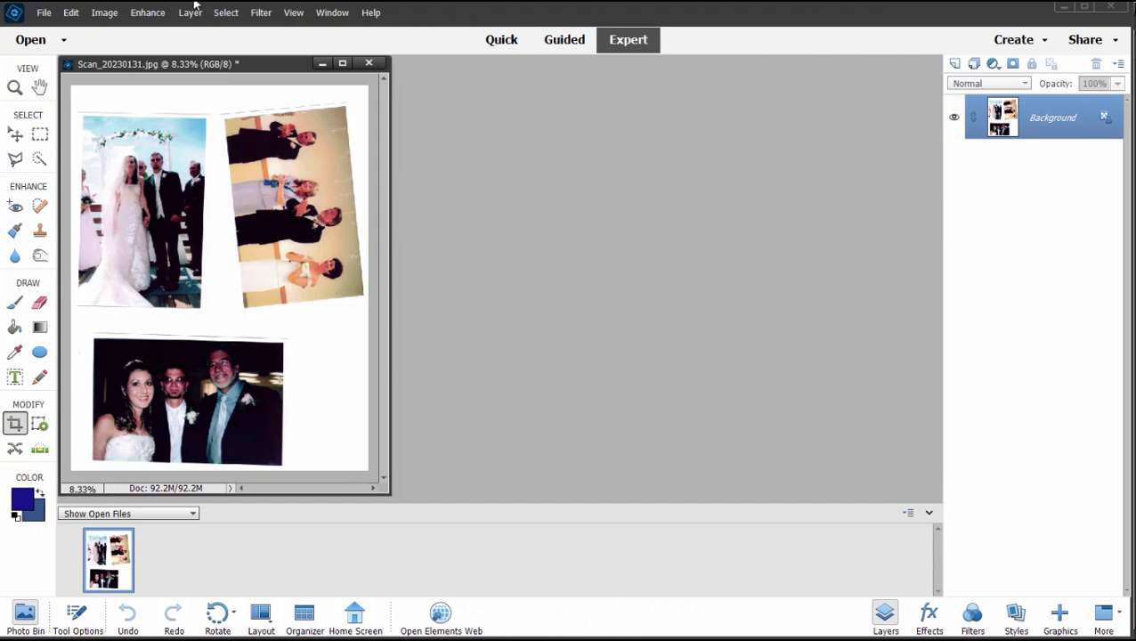
Open Scan_20230131 (2).jpg from the Pictures folder in Photoshop Elements
{"action": "key", "text": "ctrl+o"}
{"action": "scroll", "coordinate": [487, 242], "scroll_direction": "down", "scroll_amount": 10}
{"action": "left_click_drag", "start_coordinate": [552, 134], "coordinate": [553, 306]}
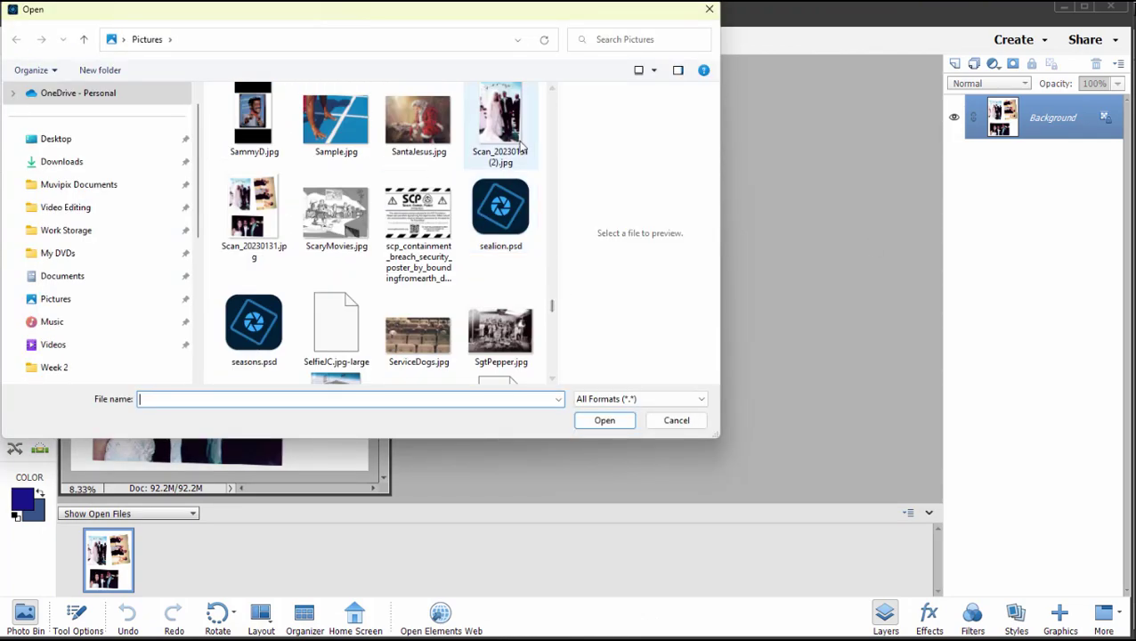
{"action": "left_click", "coordinate": [501, 125]}
{"action": "left_click", "coordinate": [605, 421]}
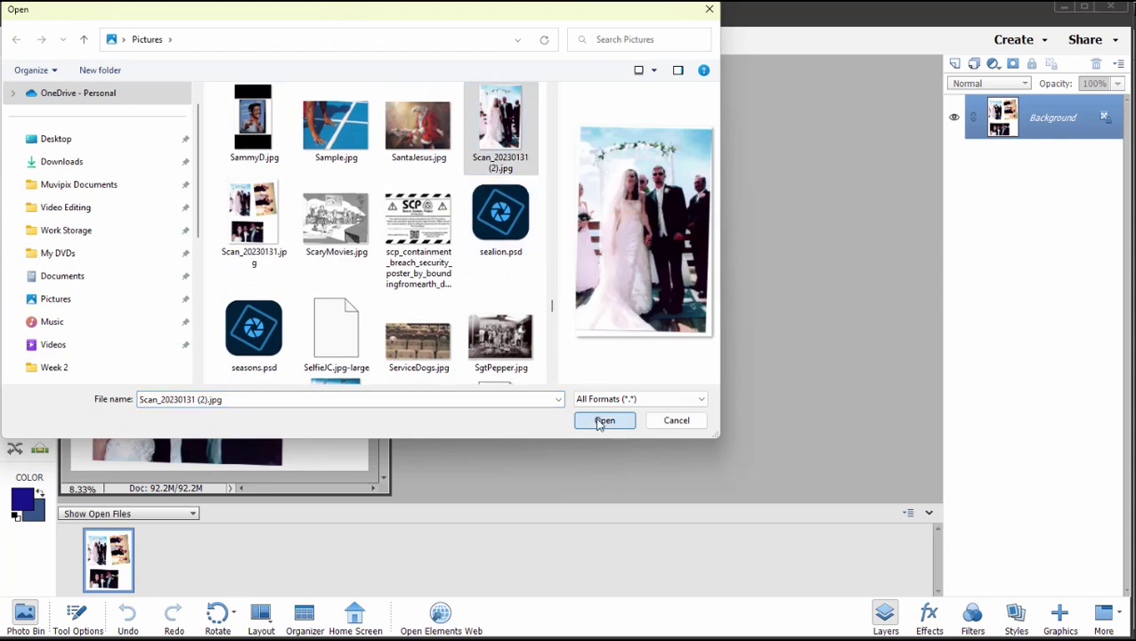
Examine the wedding couple photo in Scan_20230131.jpg at 25% and compare it with the single-photo scan
{"action": "left_click", "coordinate": [181, 170]}
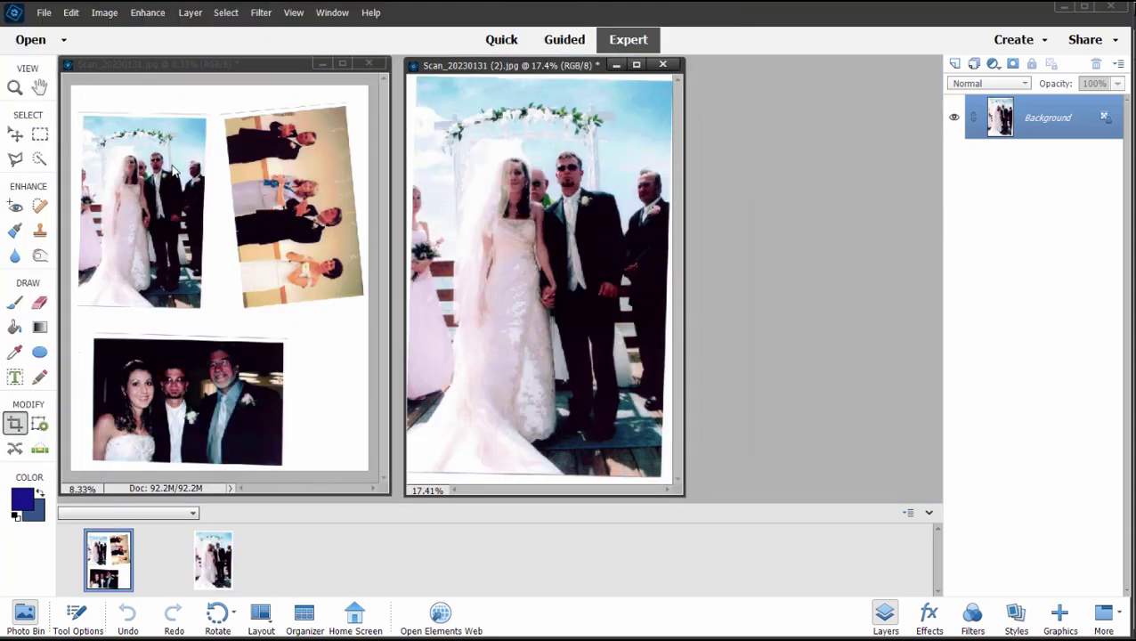
{"action": "key", "text": "ctrl+plus"}
{"action": "key", "text": "ctrl+plus"}
{"action": "key", "text": "ctrl+plus"}
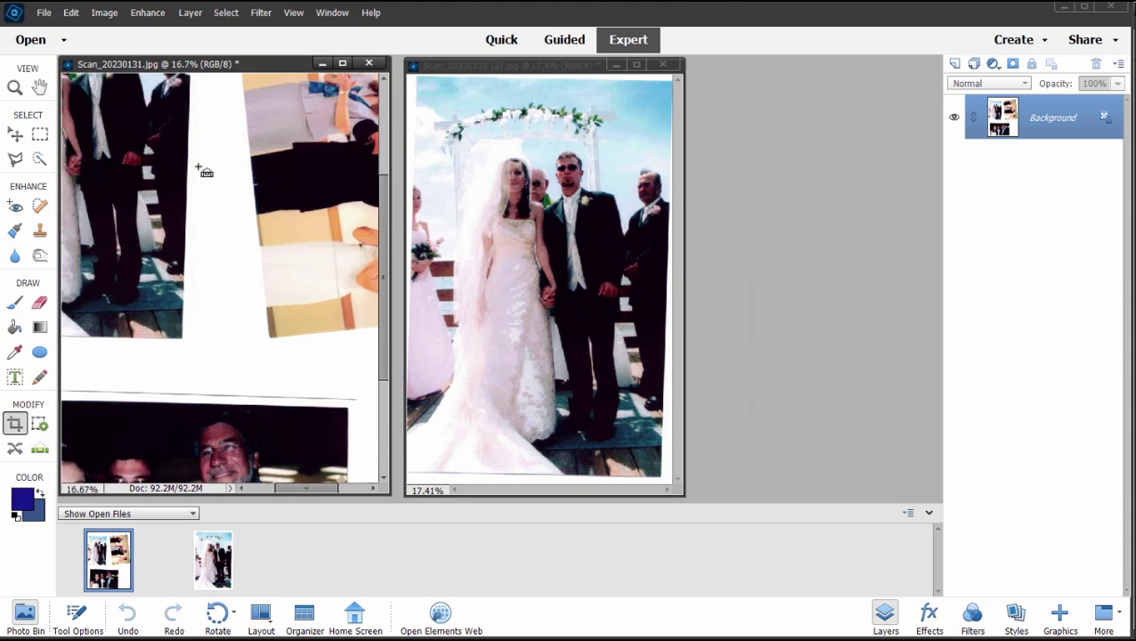
{"action": "left_click_drag", "start_coordinate": [382, 304], "coordinate": [383, 180]}
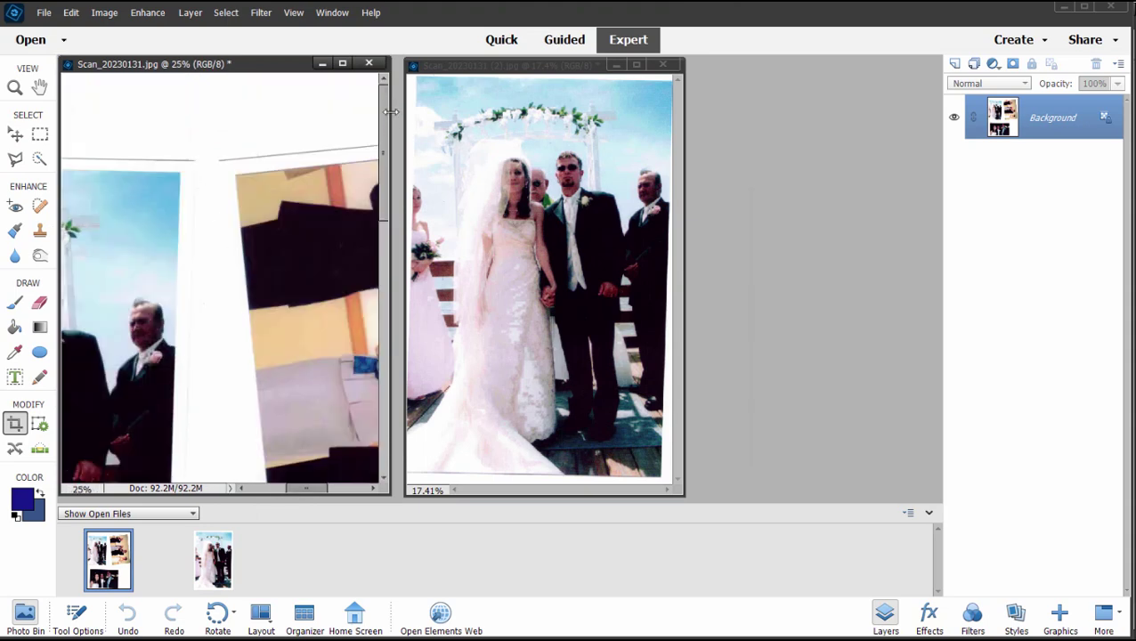
{"action": "left_click_drag", "start_coordinate": [305, 489], "coordinate": [254, 496]}
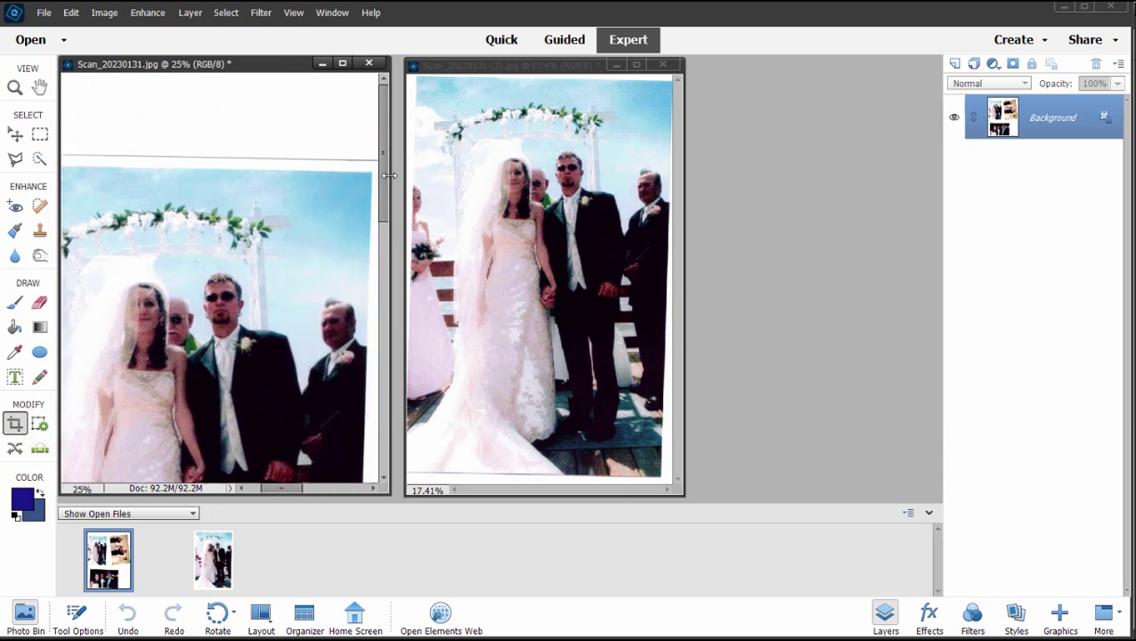
{"action": "left_click_drag", "start_coordinate": [384, 178], "coordinate": [381, 252]}
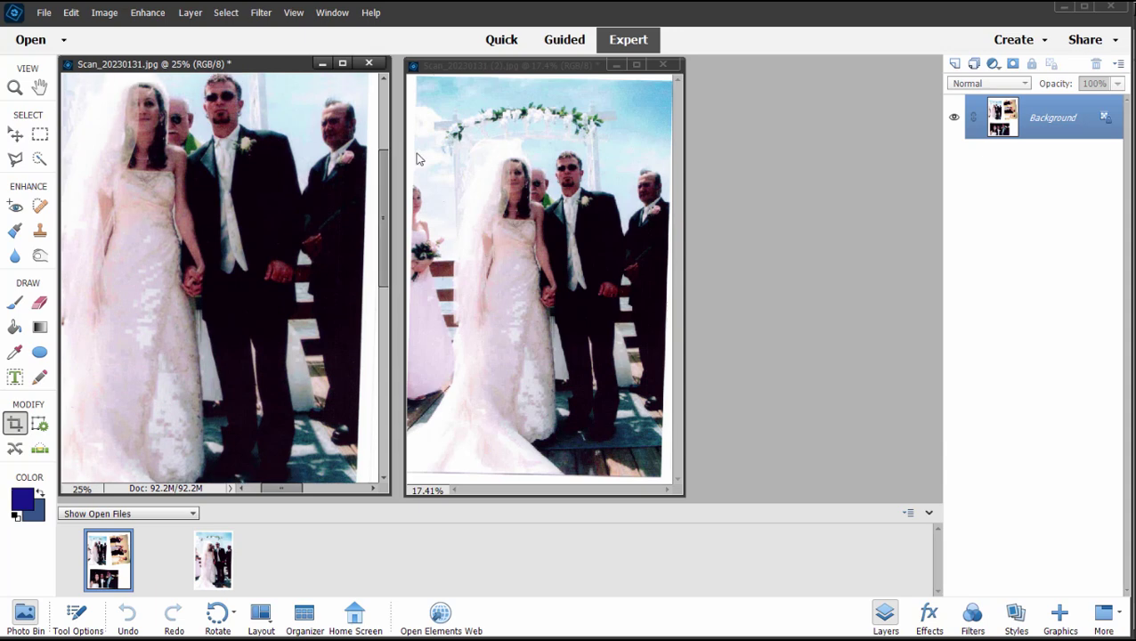
Close Scan_20230131 (2).jpg, then widen the Scan_20230131.jpg window and fit the whole image in view
{"action": "left_click", "coordinate": [551, 67]}
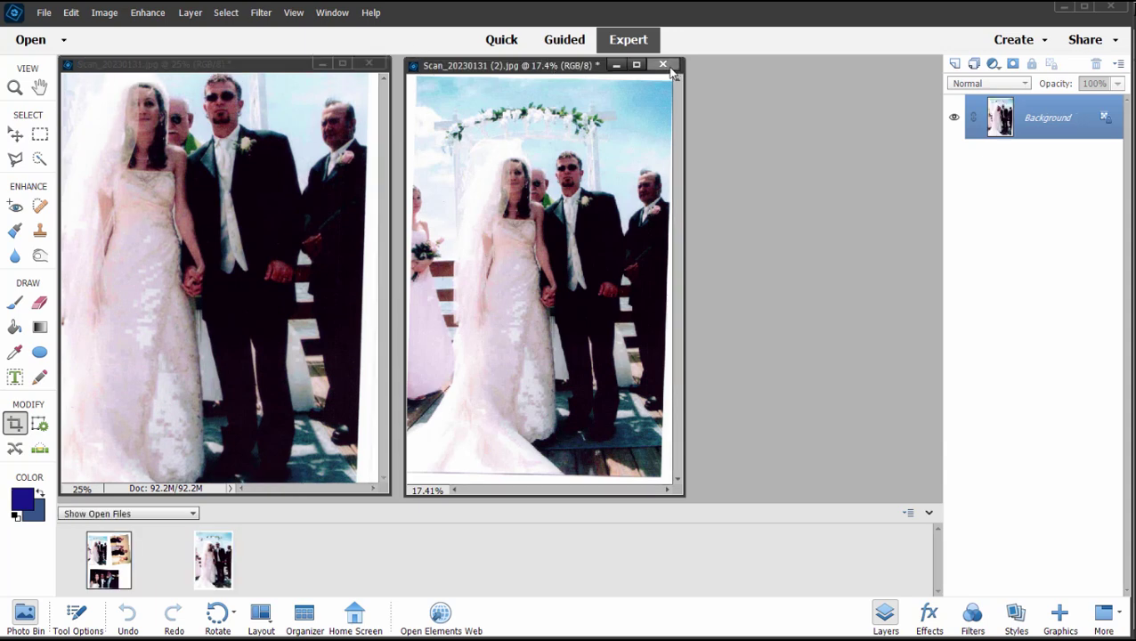
{"action": "left_click", "coordinate": [662, 65]}
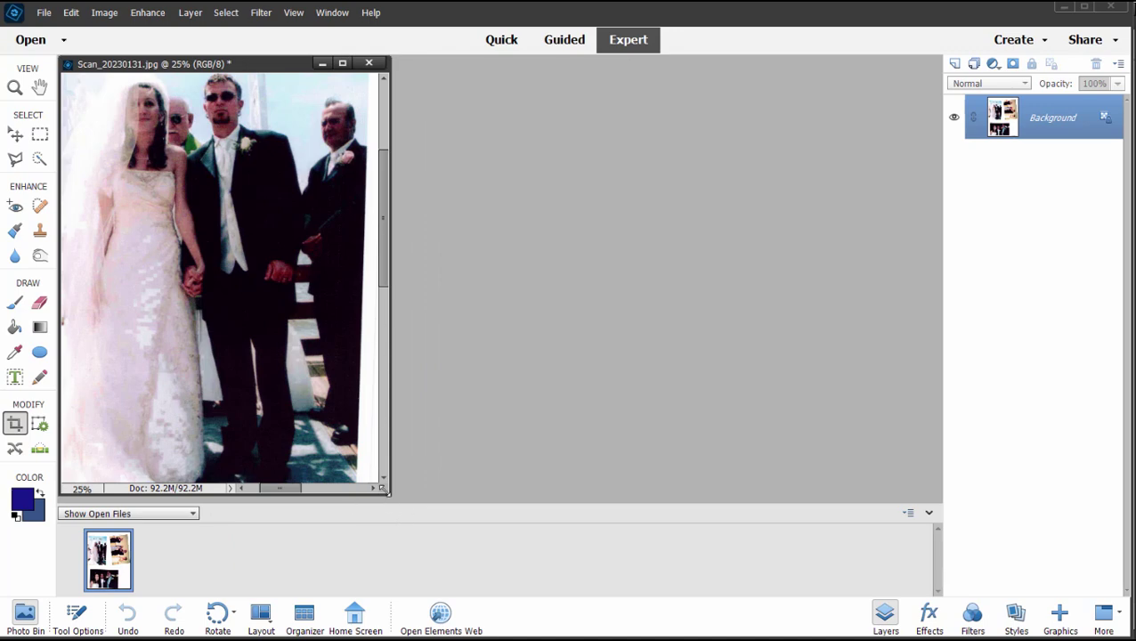
{"action": "left_click_drag", "start_coordinate": [389, 494], "coordinate": [592, 489]}
{"action": "key", "text": "ctrl+0"}
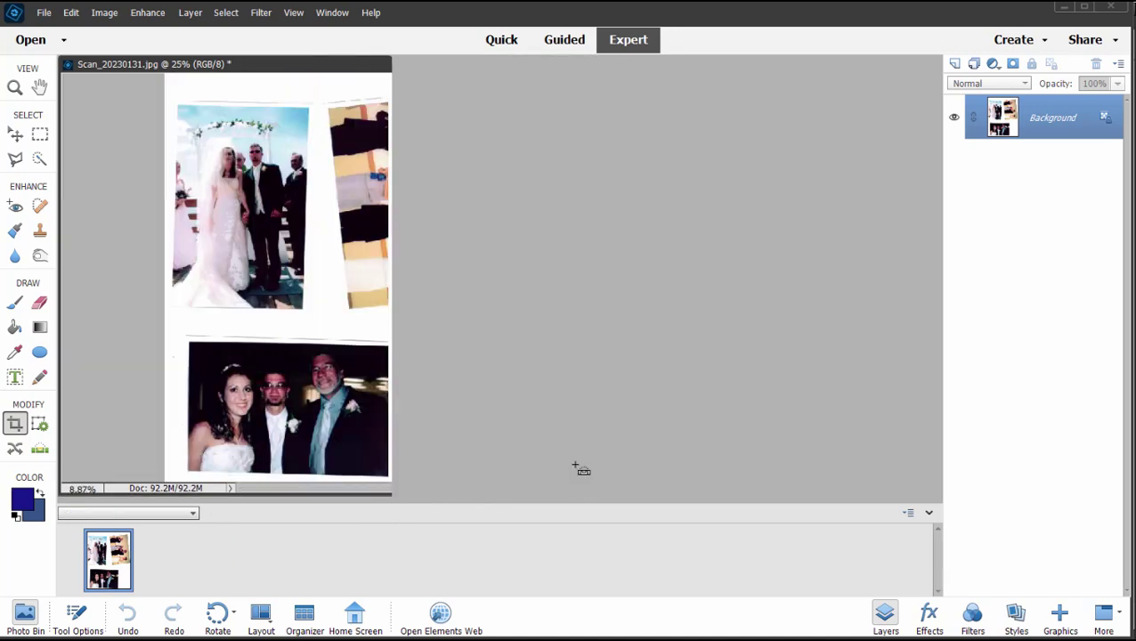